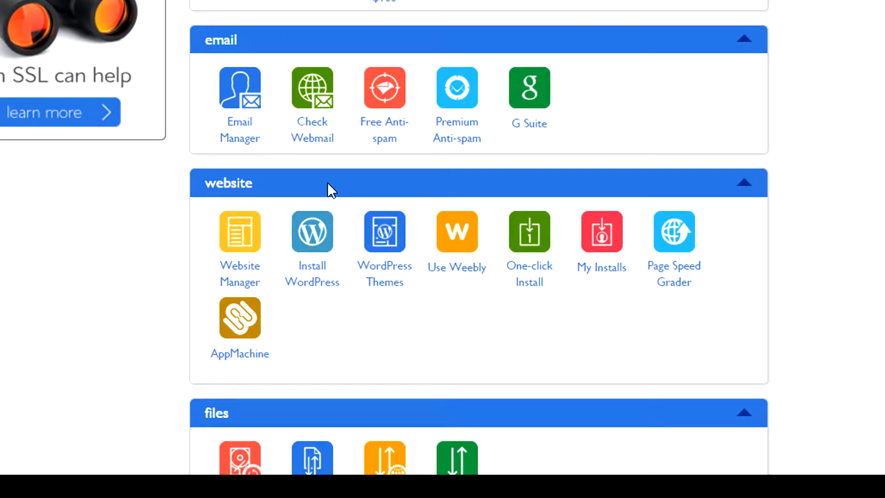
pyautogui.click(314, 275)
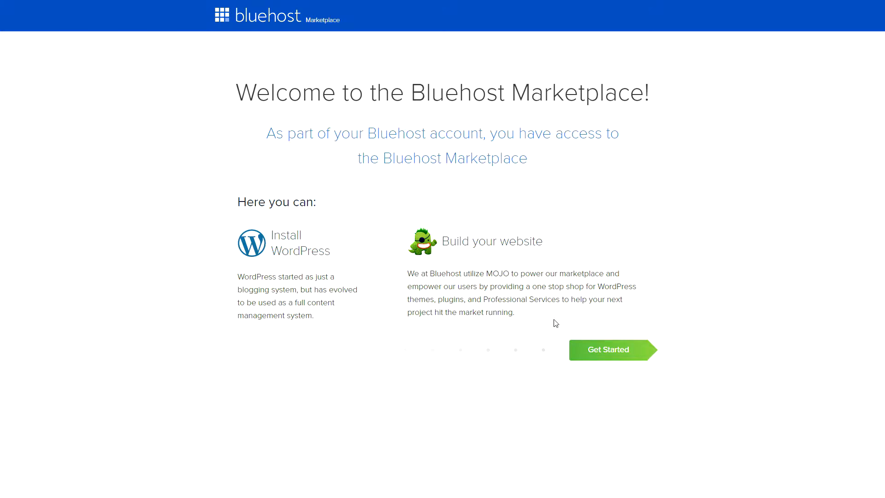
pyautogui.click(594, 349)
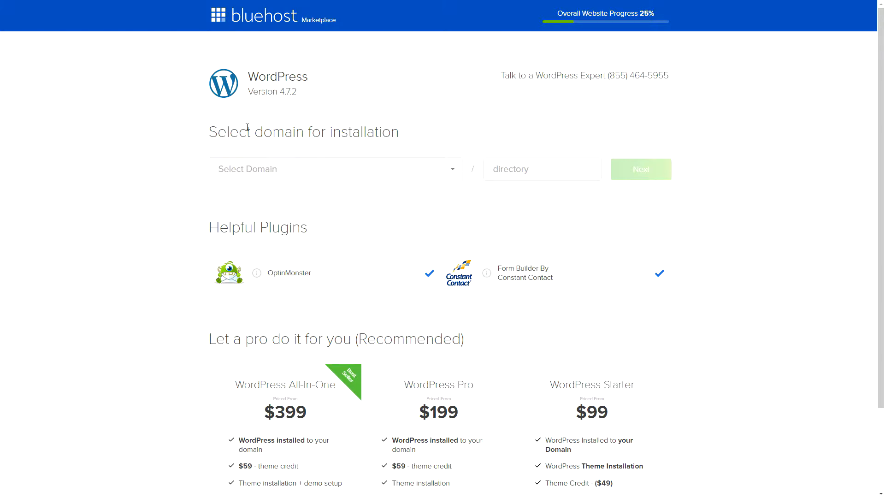
pyautogui.click(451, 173)
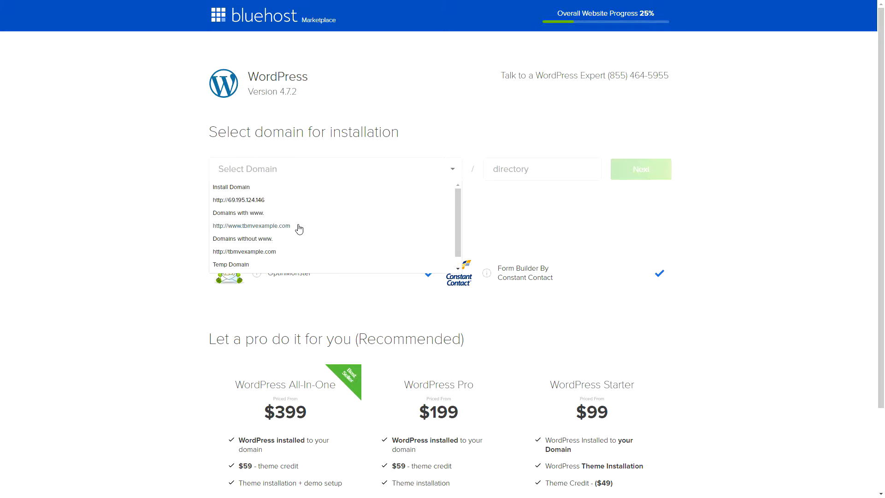
pyautogui.click(324, 227)
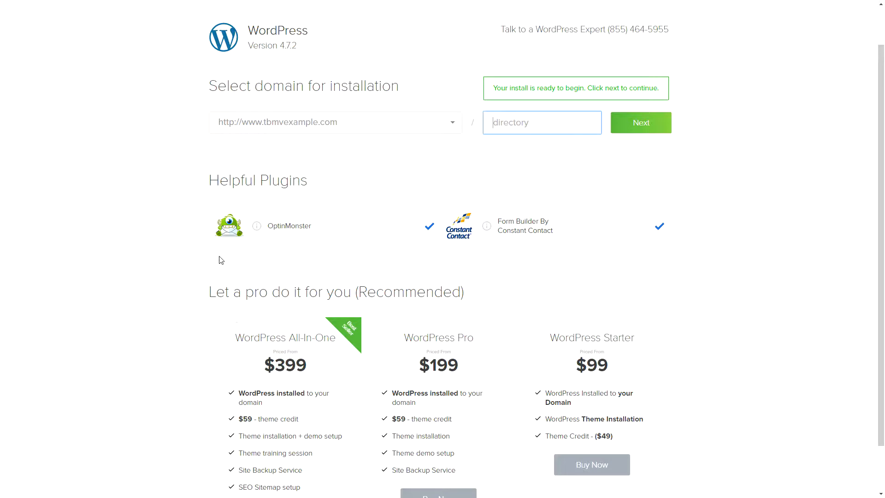
# Continue to the installation settings, leaving the directory empty and both helpful plugins selected.
pyautogui.scroll(-1, 192, 241)
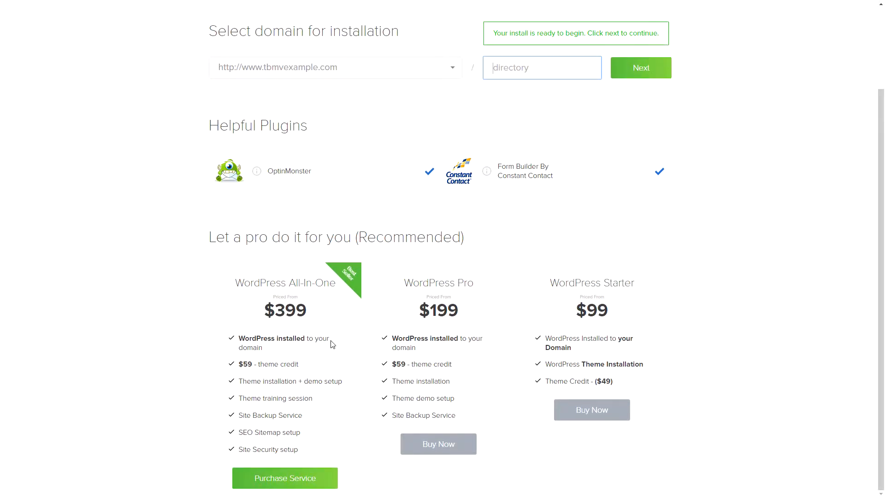
pyautogui.scroll(2, 501, 195)
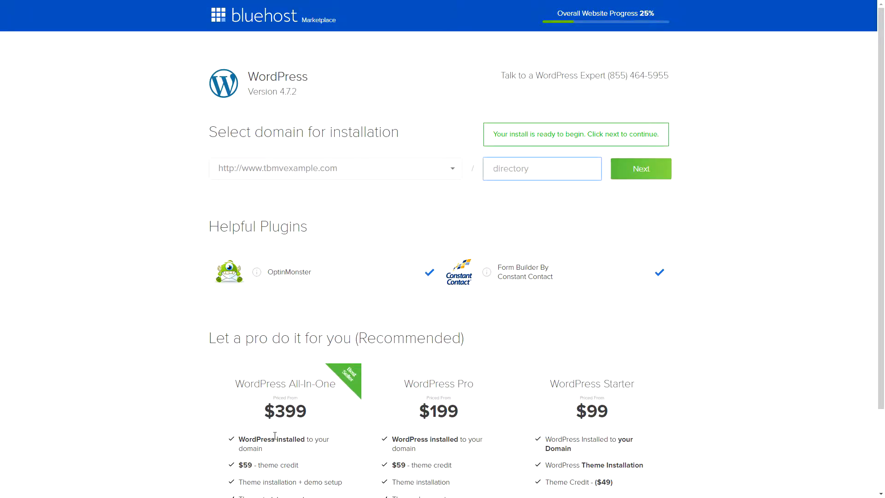
pyautogui.scroll(-2, 275, 435)
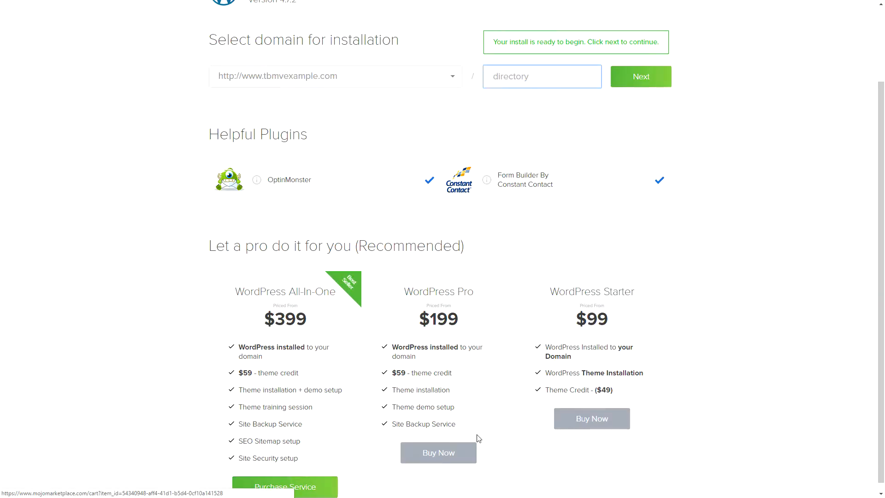
pyautogui.scroll(2, 507, 276)
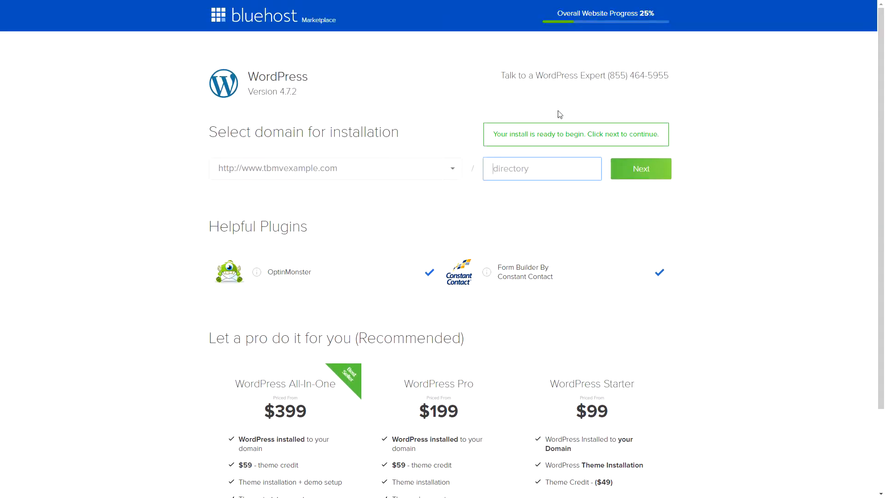
pyautogui.click(638, 166)
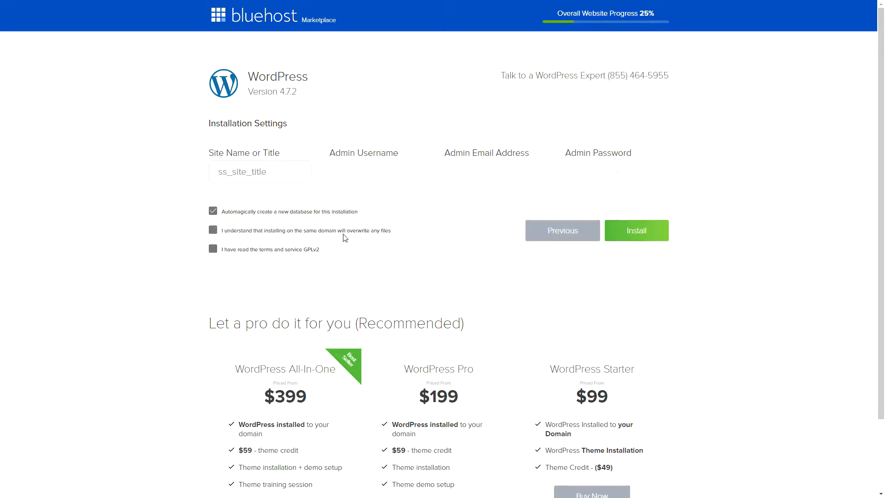
# Accept the file overwrite notice and GPLv2 terms, set the site title to TBMVExample, and start the installation.
pyautogui.click(212, 230)
pyautogui.click(212, 250)
pyautogui.click(277, 172)
pyautogui.hotkey('ctrl', 'a')
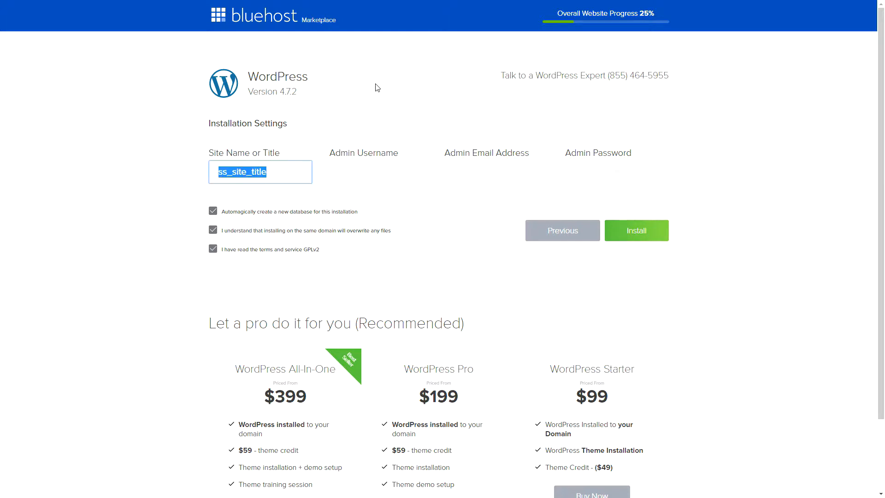
pyautogui.write('TBMVExample')
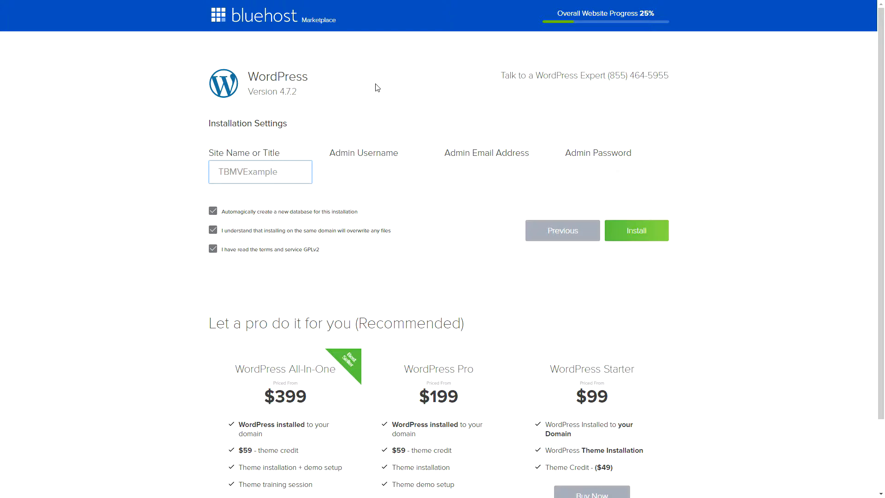
pyautogui.click(644, 234)
# Browse the WordPress themes offered in the marketplace while the installation runs.
pyautogui.scroll(-2, 709, 167)
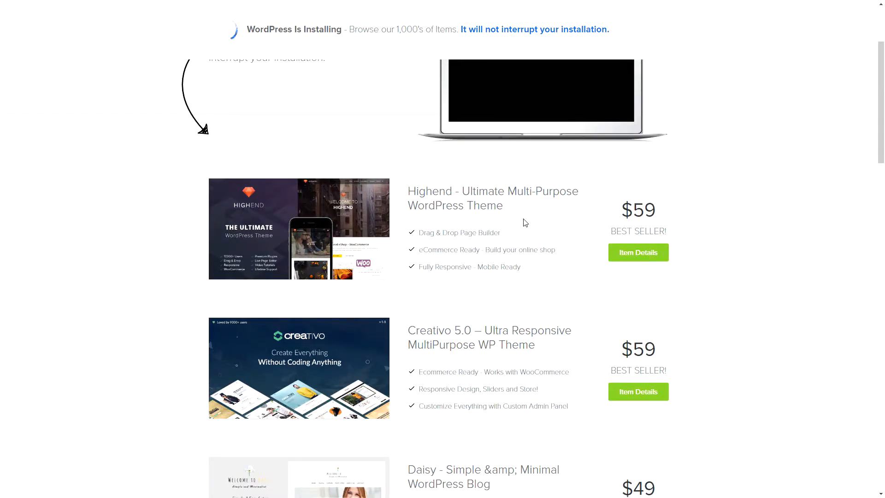
pyautogui.scroll(-2, 521, 228)
pyautogui.scroll(-2, 518, 234)
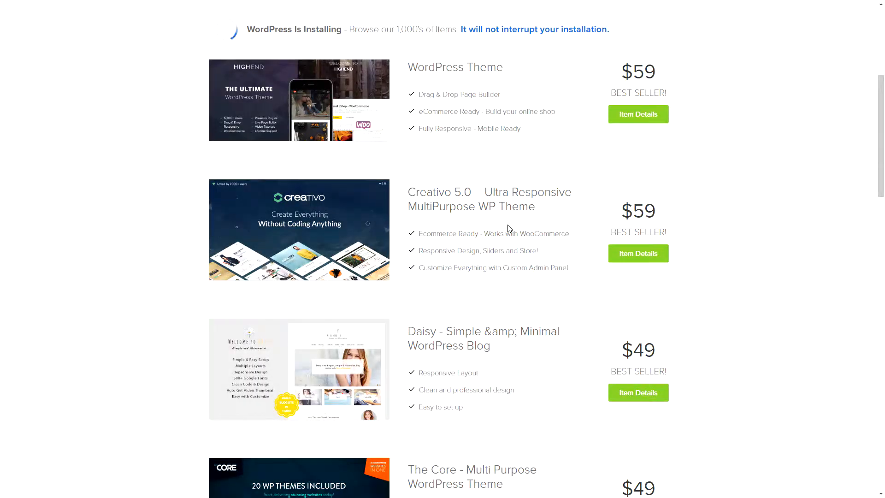
pyautogui.scroll(-1, 509, 229)
pyautogui.scroll(-4, 509, 229)
pyautogui.scroll(-9, 509, 229)
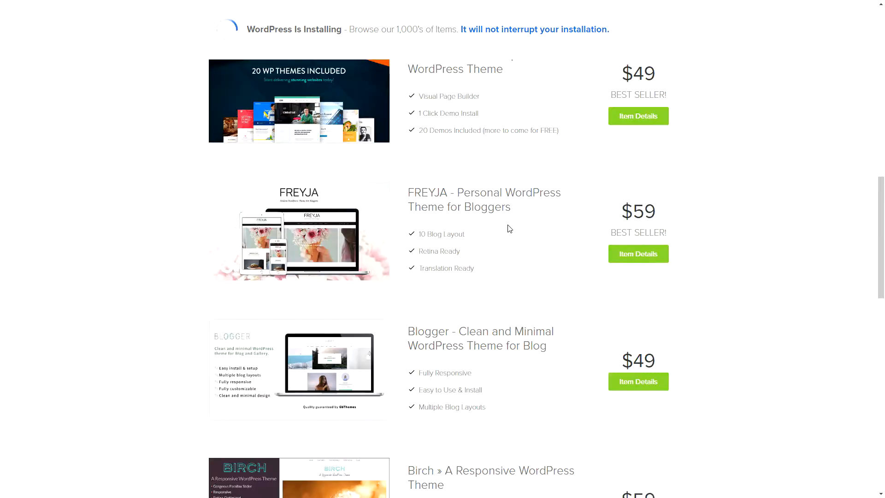
pyautogui.scroll(-3, 509, 229)
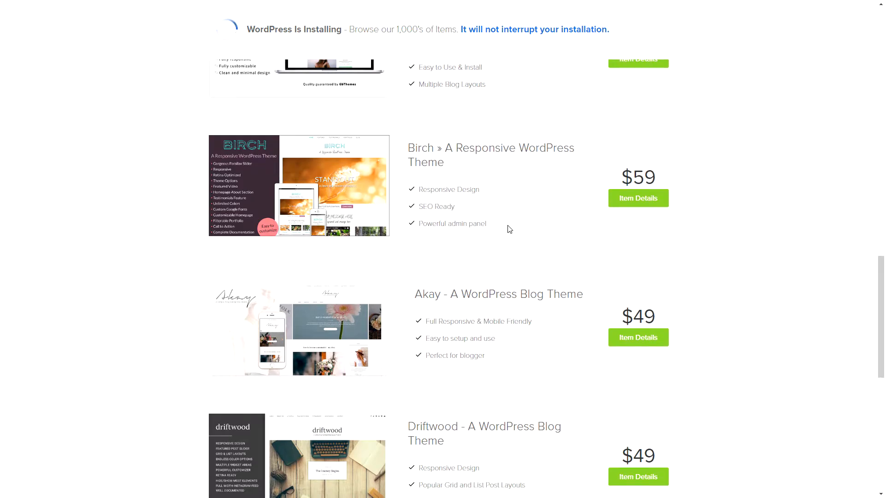
pyautogui.scroll(-8, 509, 229)
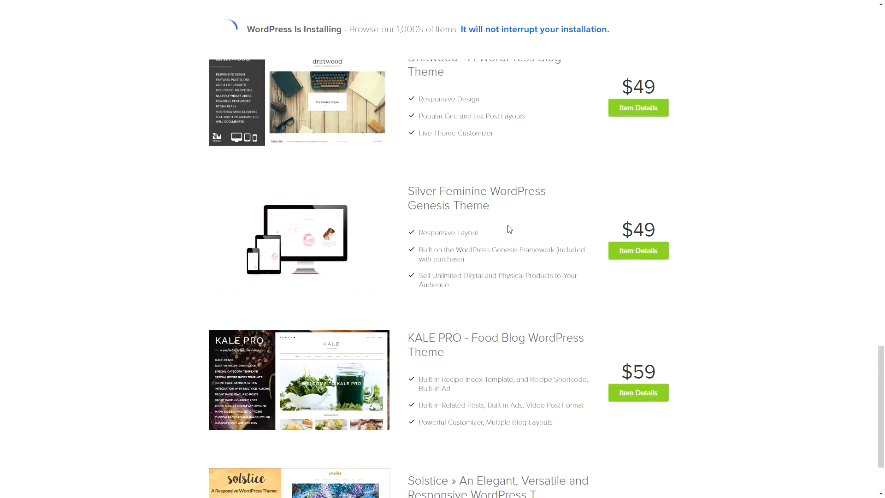
pyautogui.scroll(-2, 509, 229)
pyautogui.scroll(20, 516, 241)
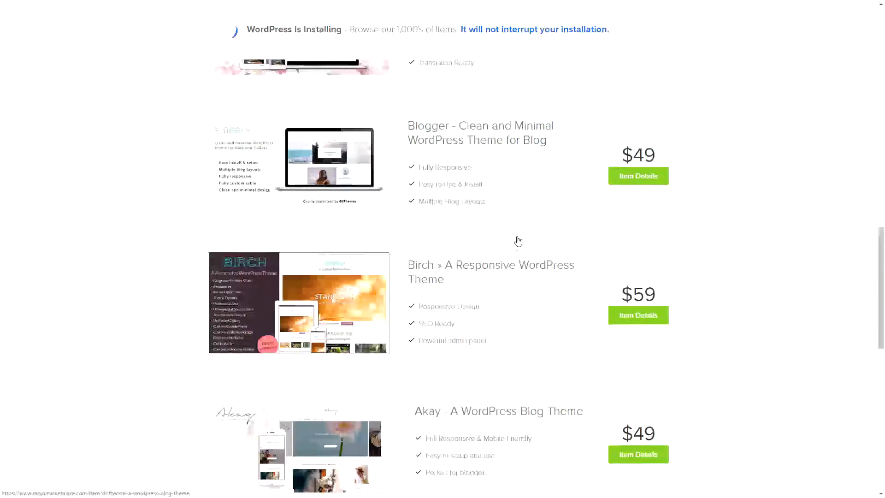
pyautogui.scroll(12, 519, 240)
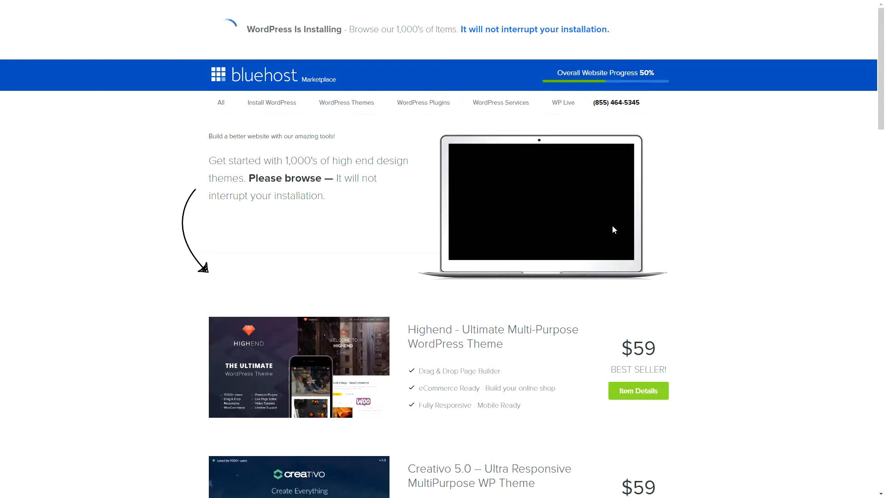
pyautogui.scroll(-4, 612, 225)
pyautogui.scroll(-18, 612, 224)
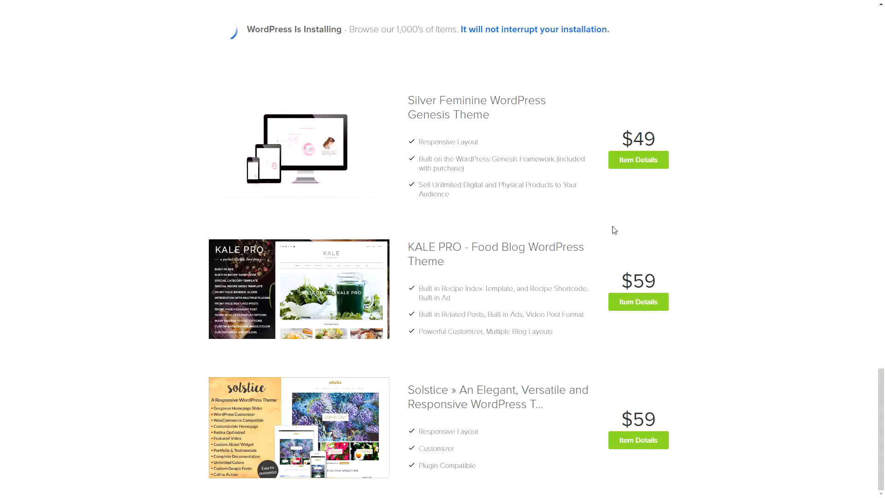
pyautogui.scroll(20, 572, 254)
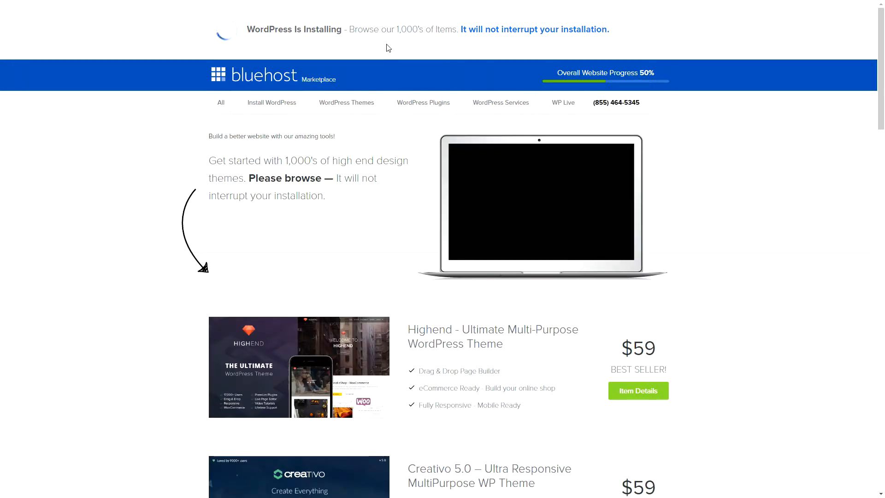
# View the credentials and installation details of the completed WordPress installation.
pyautogui.moveTo(393, 193)
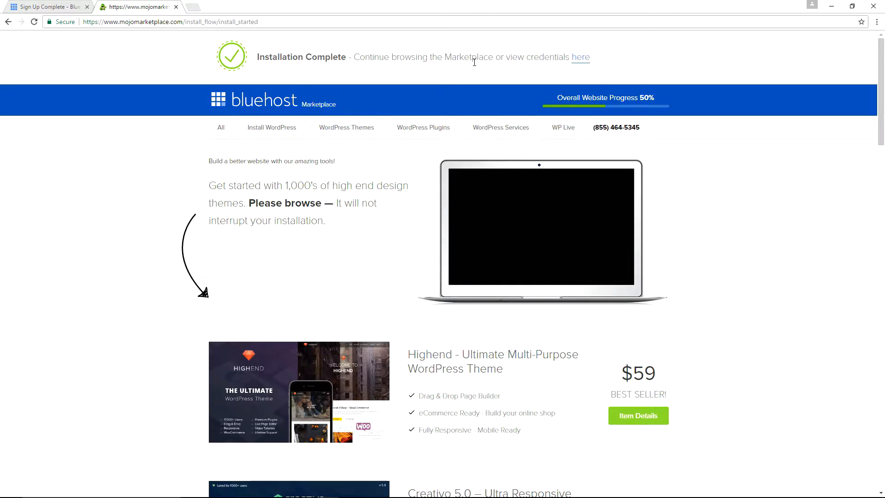
pyautogui.scroll(-5, 486, 100)
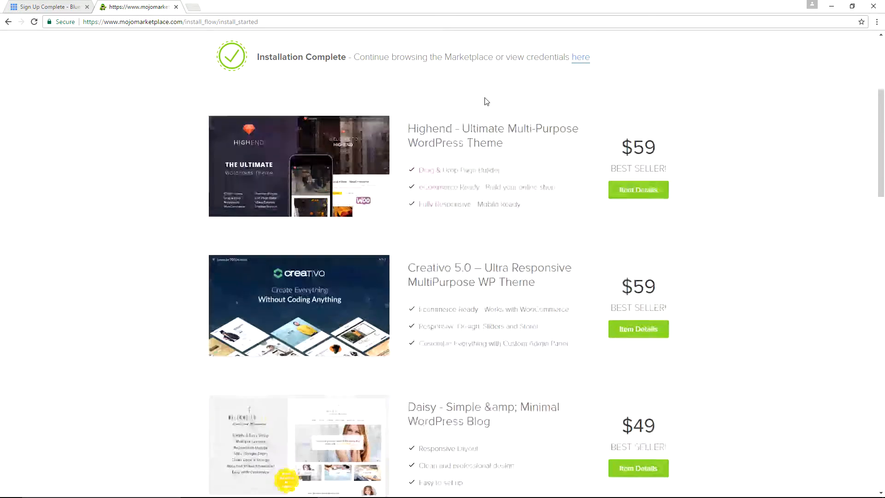
pyautogui.scroll(5, 487, 100)
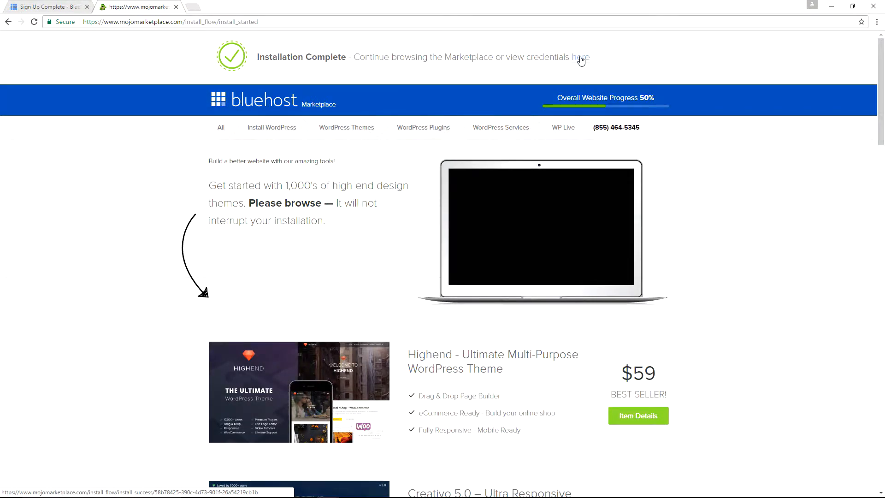
pyautogui.click(581, 58)
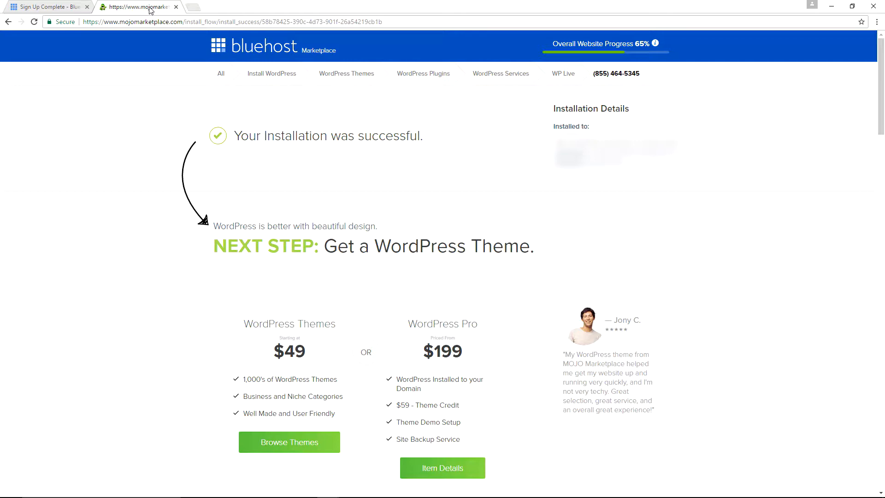
# Load tbmvexample.com/wp-admin in a new browser tab and close the Bluehost Sign Up Complete tab.
pyautogui.click(193, 7)
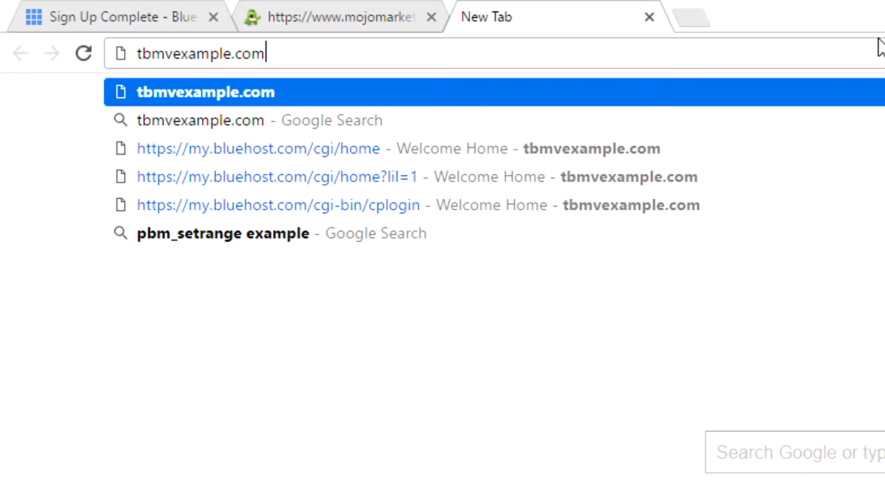
pyautogui.write('/')
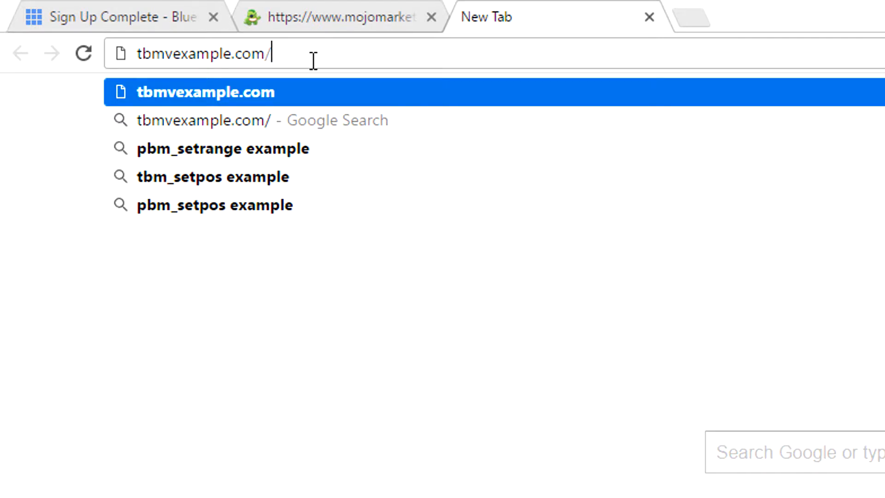
pyautogui.write('wp-admin')
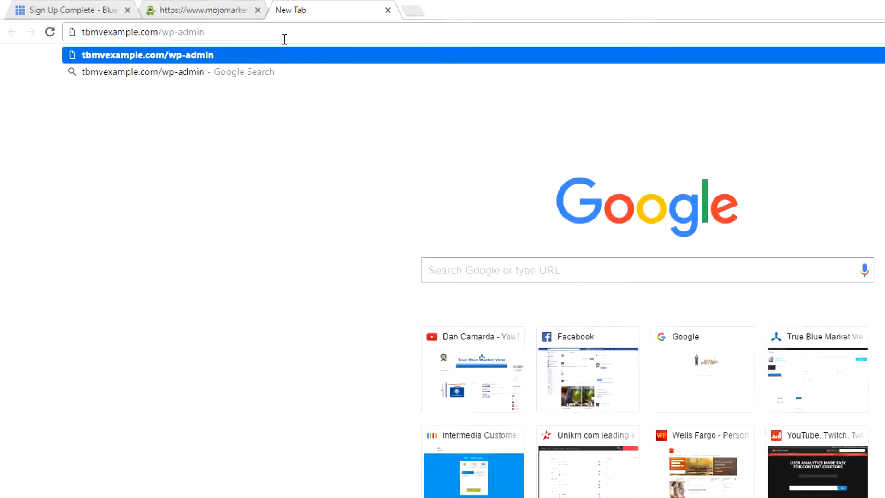
pyautogui.press('Return')
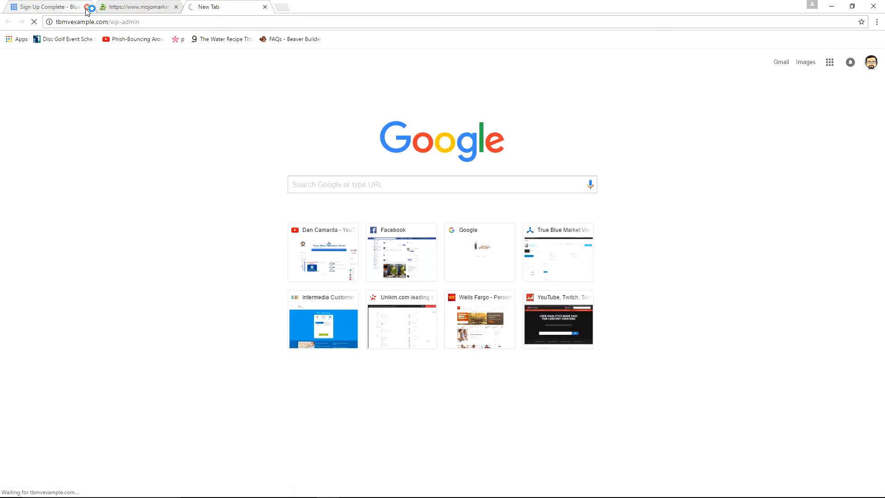
pyautogui.click(87, 7)
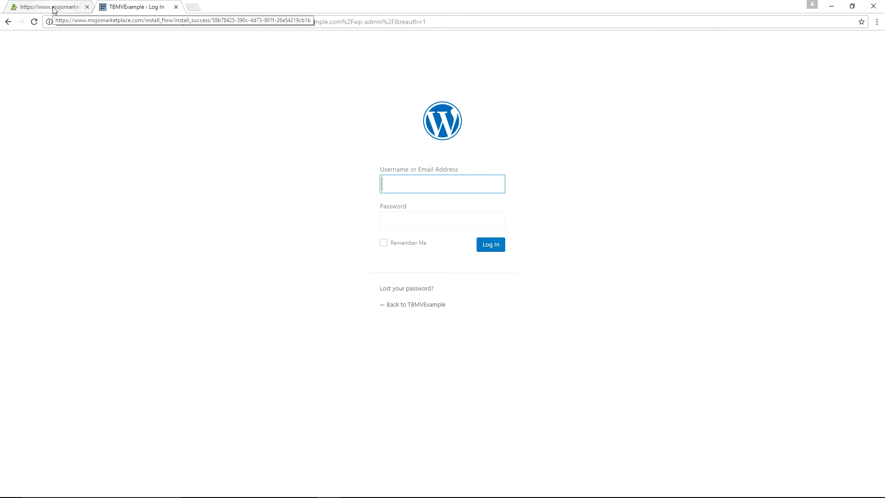
# Log in to the WordPress admin area and decline the help with setting up the site.
pyautogui.click(489, 245)
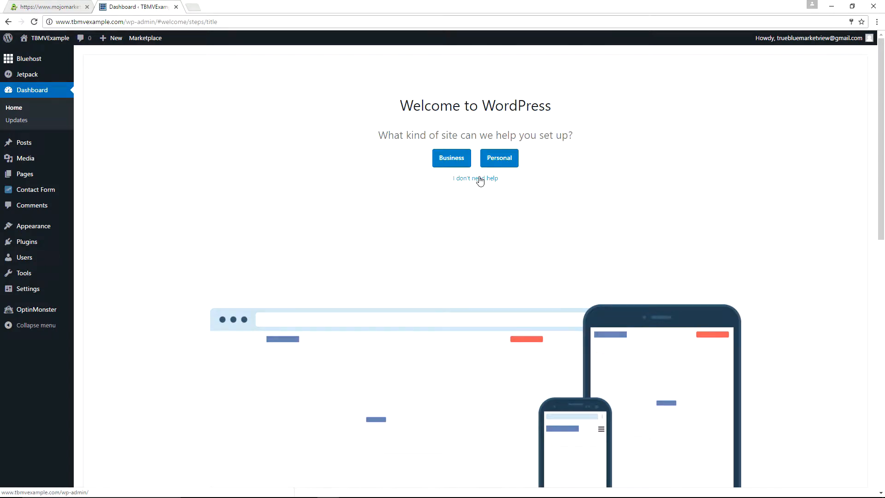
pyautogui.click(480, 181)
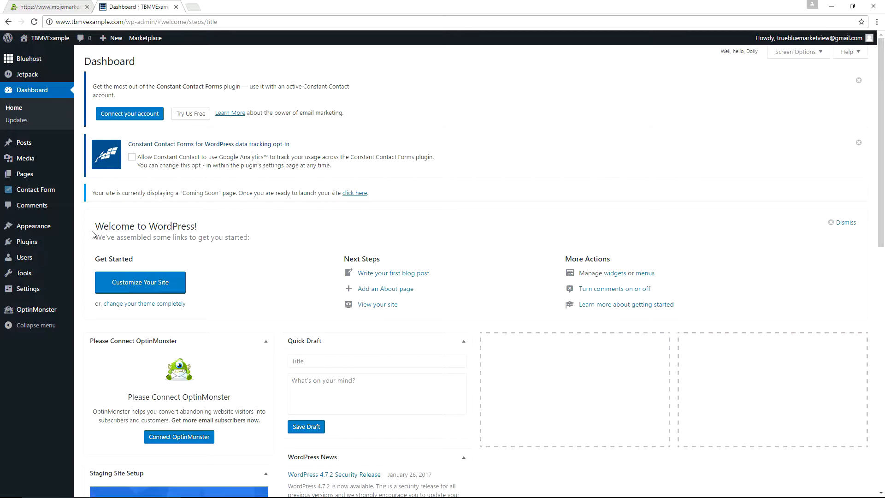
# Open the administrator account's profile for editing from the list of all users and go to its account management section.
pyautogui.moveTo(44, 292)
pyautogui.moveTo(28, 258)
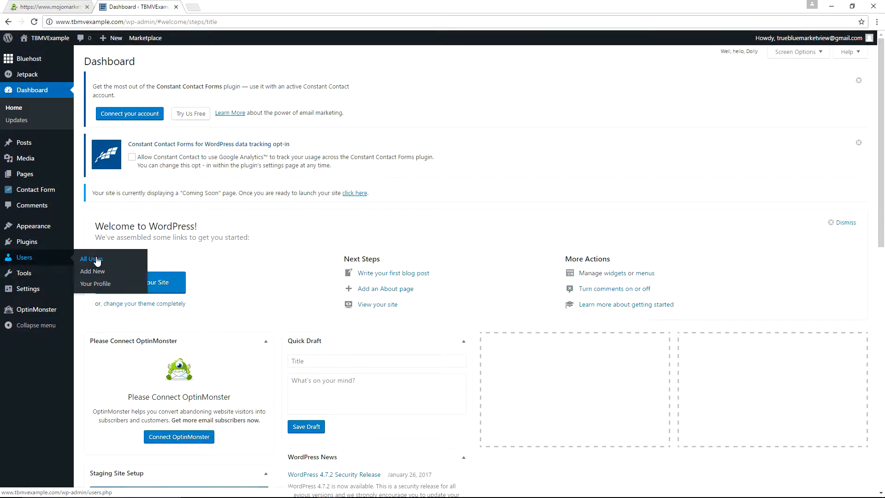
pyautogui.click(97, 259)
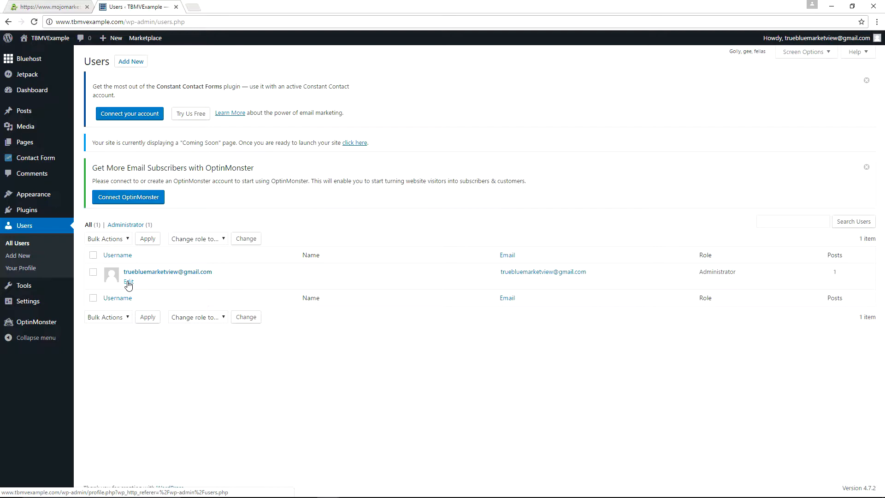
pyautogui.click(128, 282)
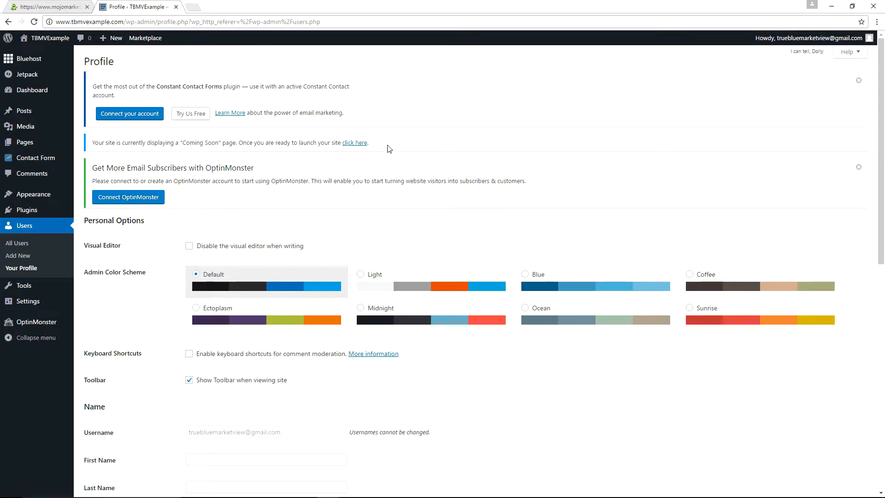
pyautogui.scroll(-8, 388, 148)
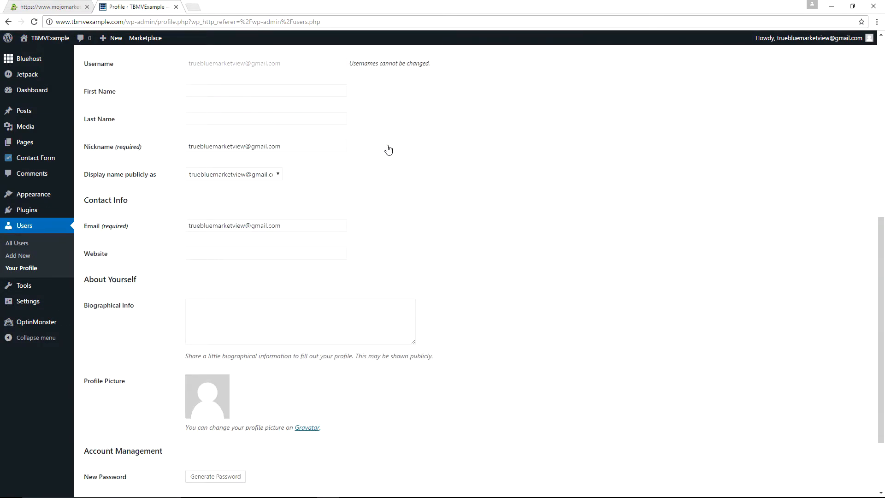
# Generate a new password for the administrator account in the profile's account management section.
pyautogui.scroll(-2, 389, 150)
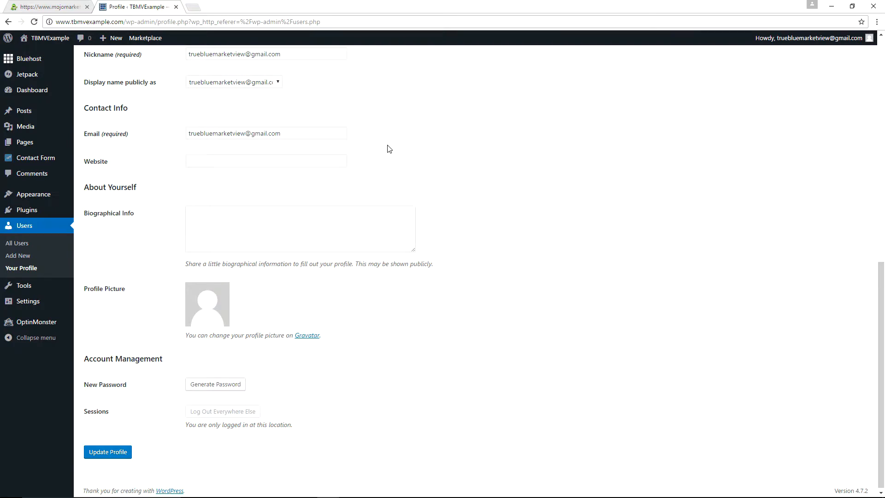
pyautogui.click(215, 387)
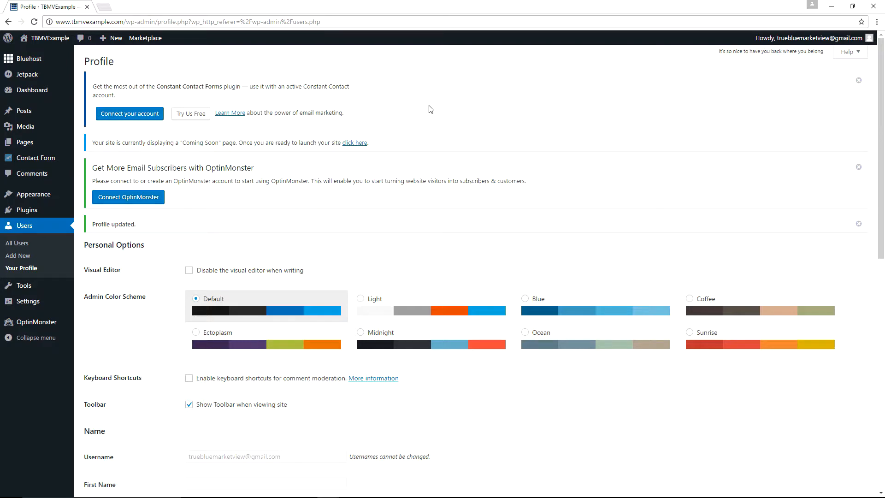
# Open the list of installed plugins and deactivate Akismet Anti-Spam and Constant Contact Forms for WordPress.
pyautogui.moveTo(30, 212)
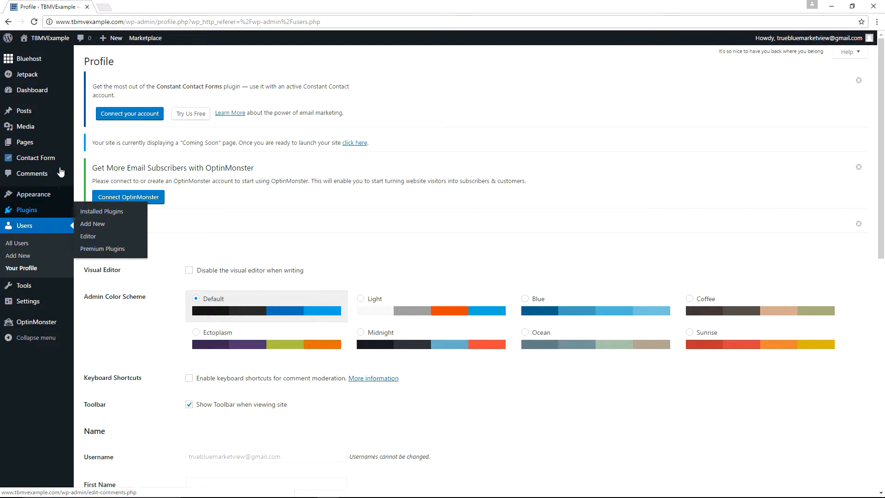
pyautogui.click(115, 212)
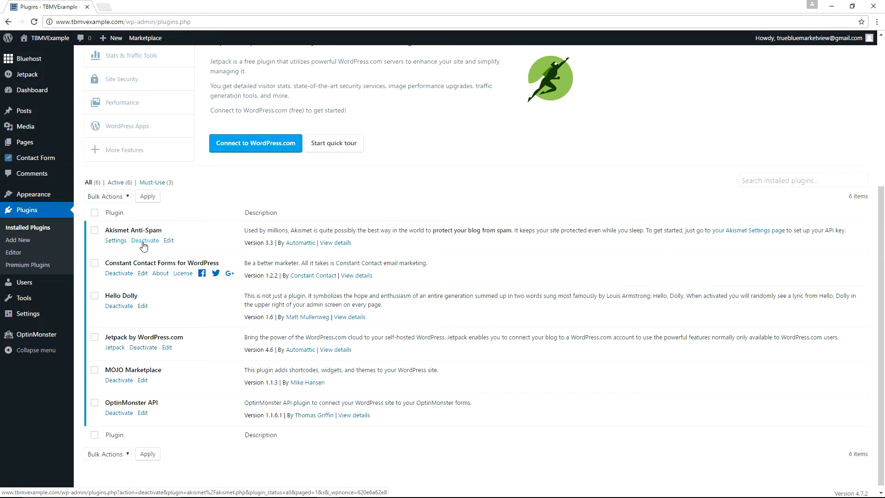
pyautogui.click(145, 240)
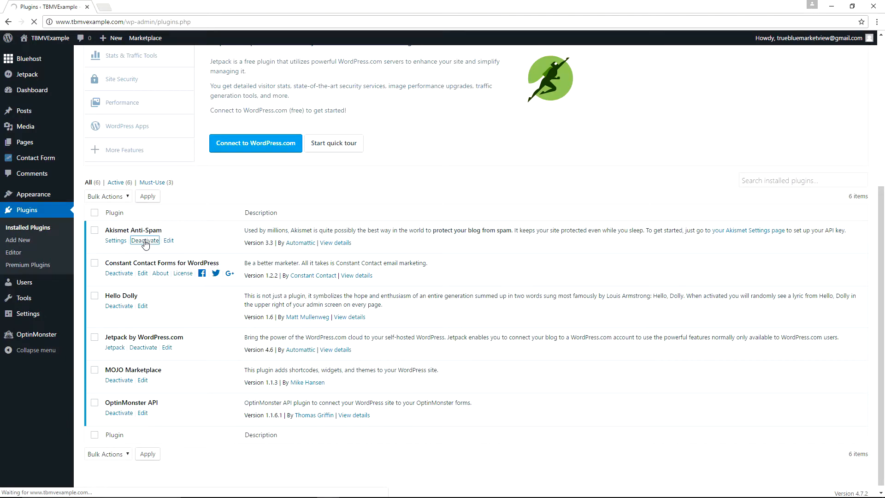
pyautogui.scroll(-4, 278, 201)
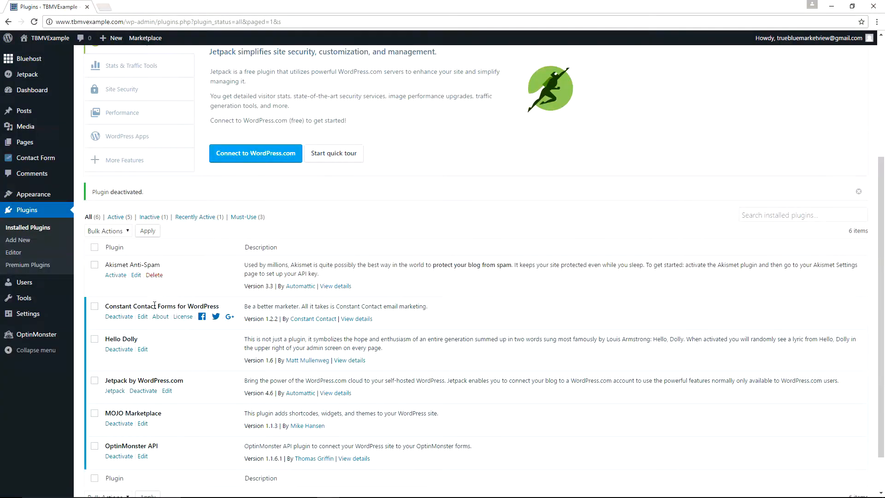
pyautogui.click(123, 317)
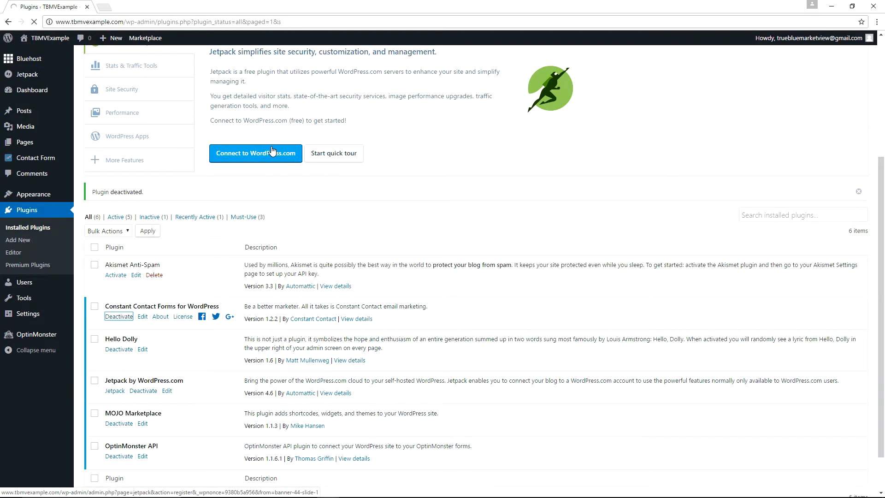
# Deactivate the Hello Dolly, Jetpack by WordPress.com, MOJO Marketplace and OptinMonster API plugins.
pyautogui.scroll(-4, 225, 164)
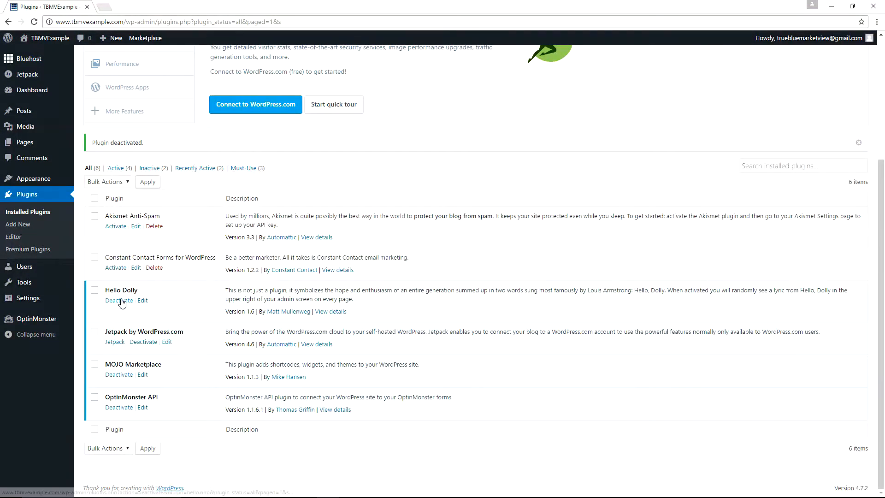
pyautogui.click(122, 302)
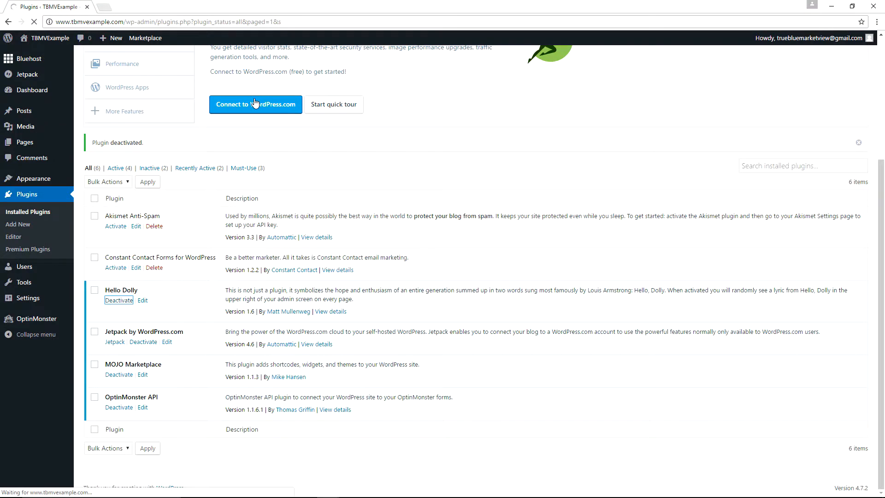
pyautogui.scroll(-4, 127, 343)
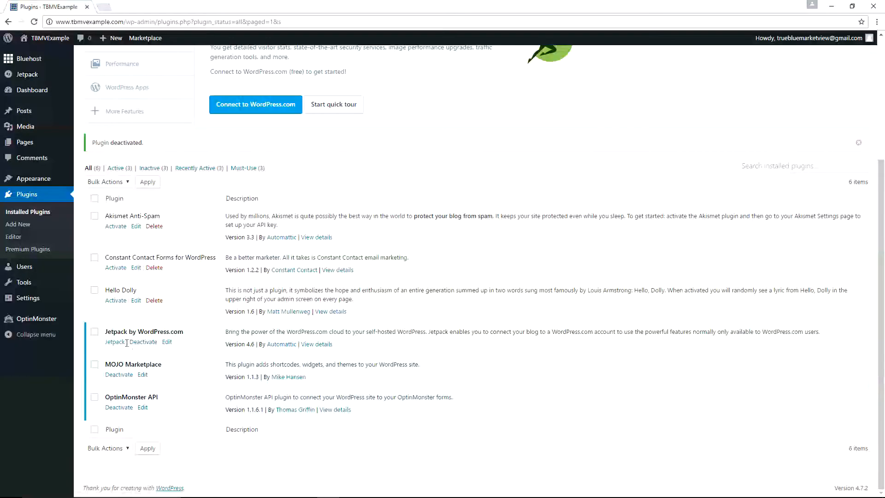
pyautogui.click(141, 341)
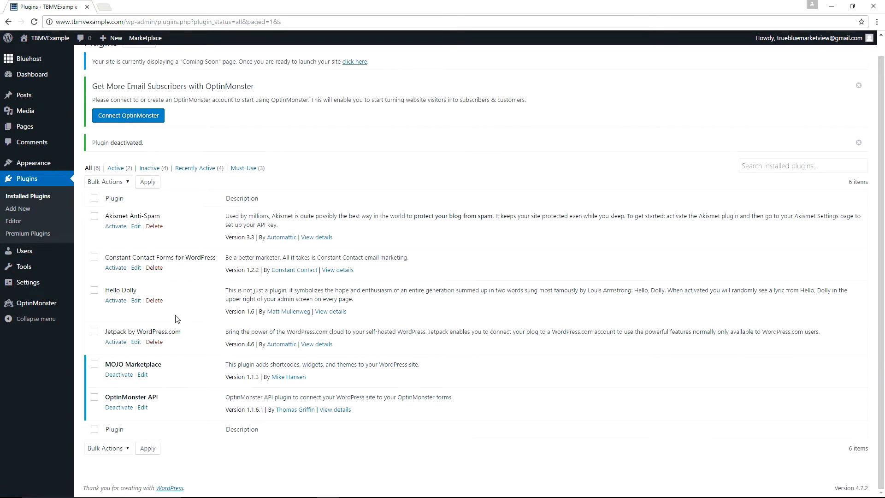
pyautogui.click(119, 374)
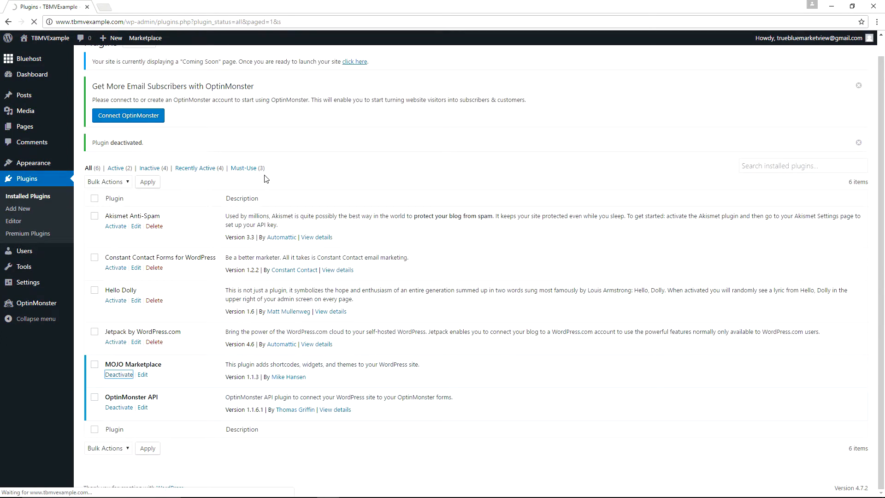
pyautogui.click(119, 403)
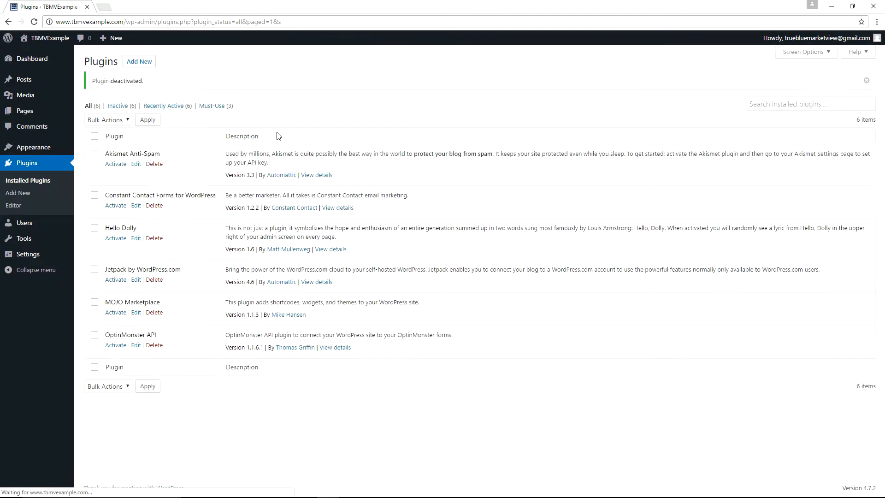
# Delete all the deactivated plugins together with a bulk action and confirm the deletion.
pyautogui.click(94, 136)
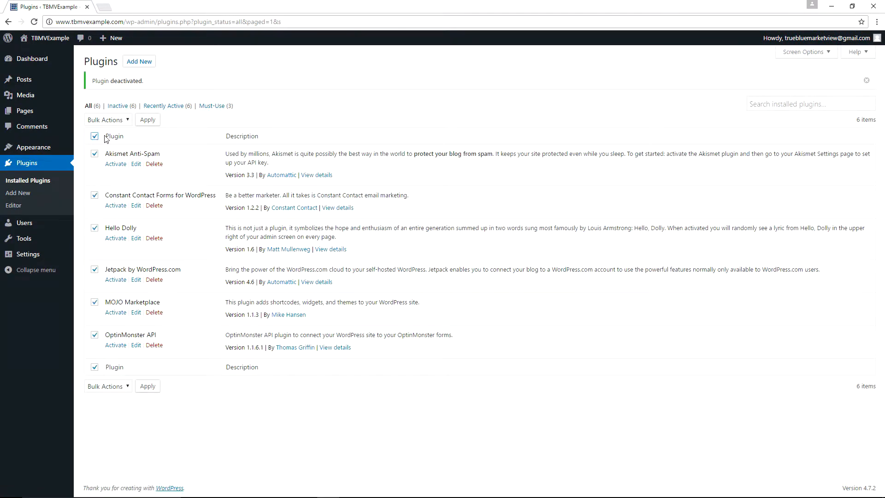
pyautogui.click(124, 120)
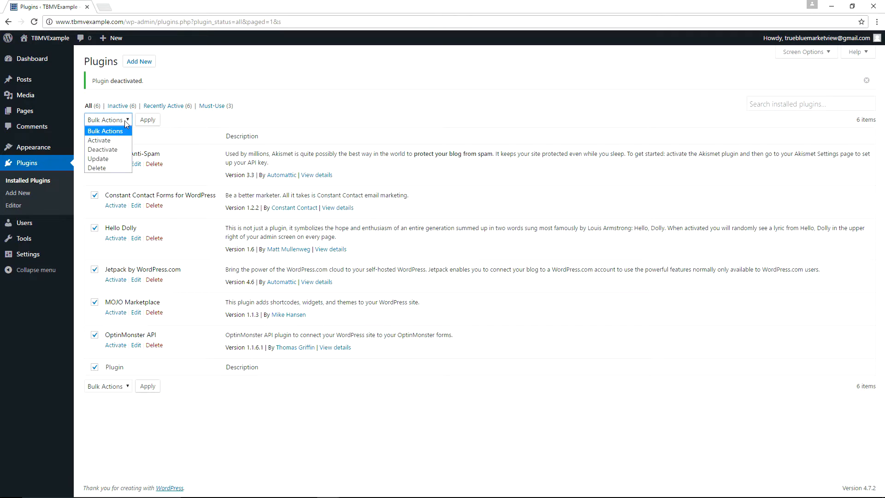
pyautogui.click(115, 171)
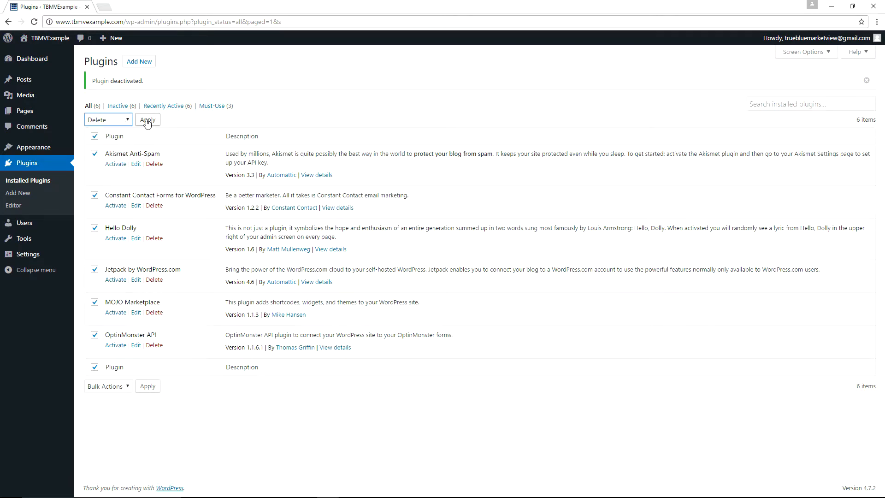
pyautogui.click(147, 121)
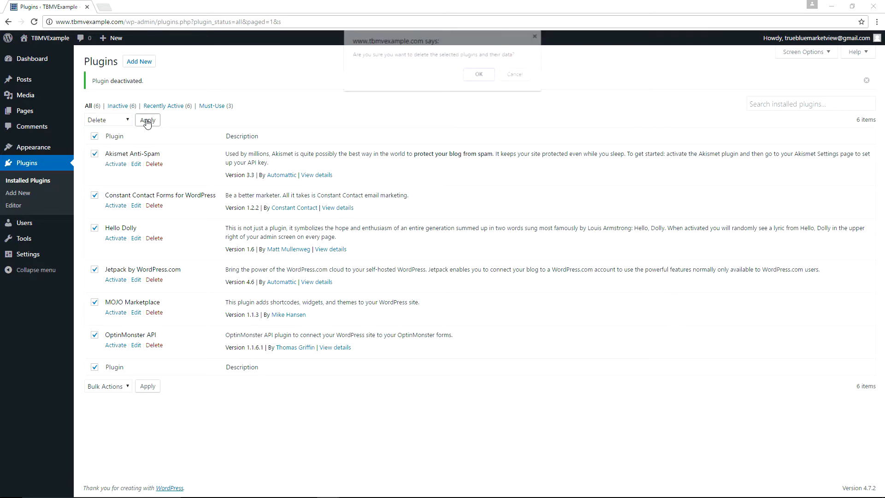
pyautogui.click(478, 76)
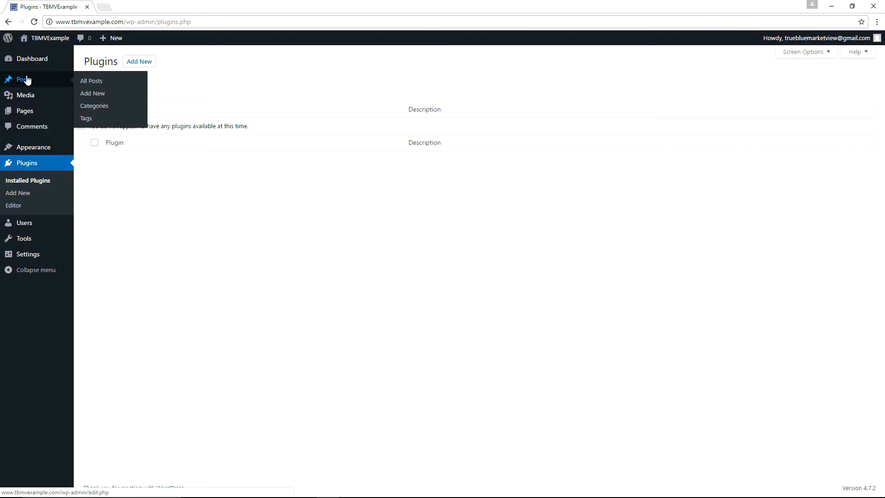
# Open the list of all pages and move Sample Page to the trash.
pyautogui.moveTo(28, 114)
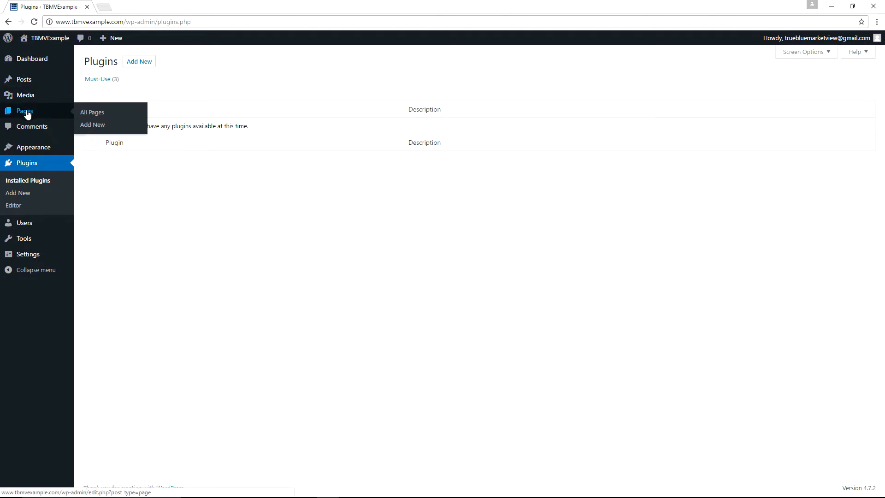
pyautogui.click(99, 115)
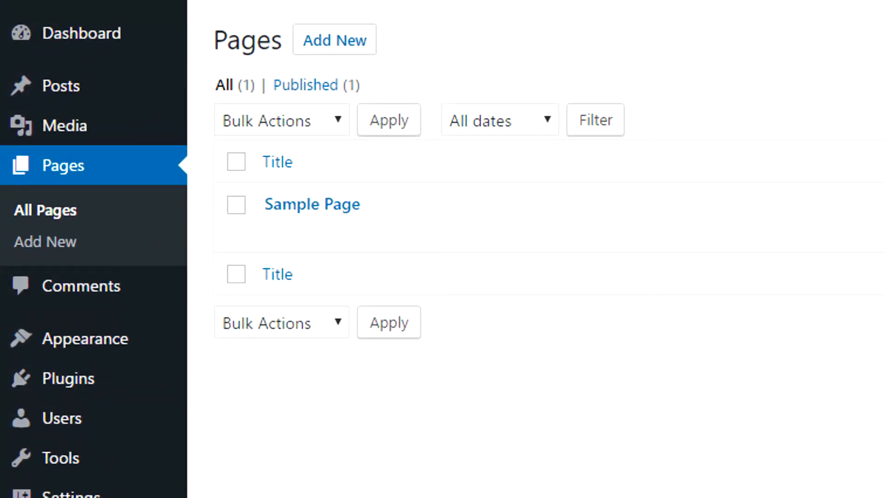
pyautogui.click(243, 206)
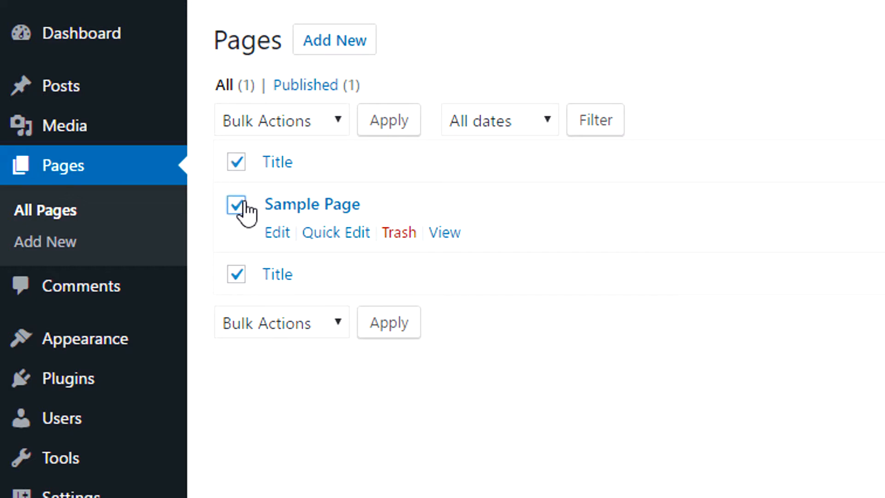
pyautogui.click(402, 232)
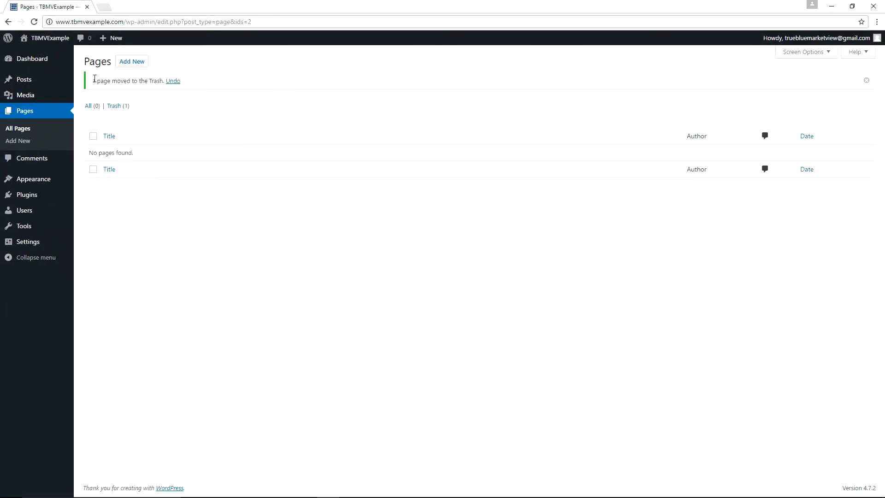
# Open the list of all posts and move the "Hello world!" post to the trash.
pyautogui.moveTo(65, 80)
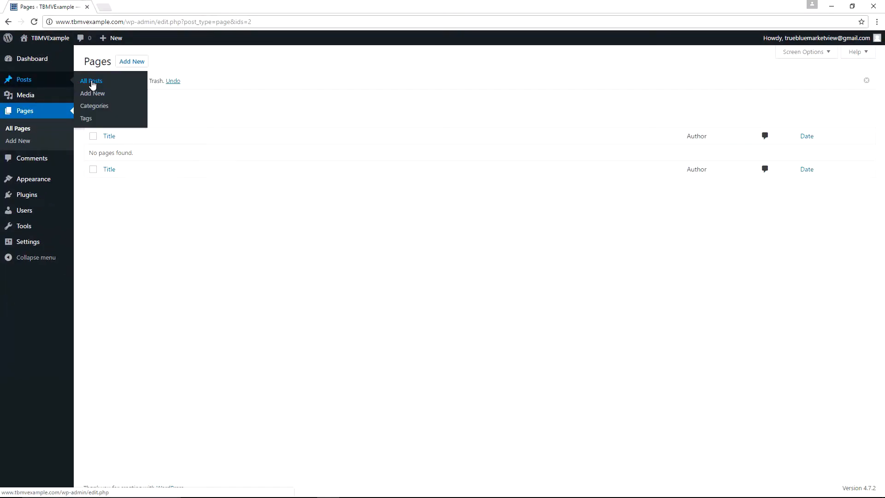
pyautogui.click(92, 81)
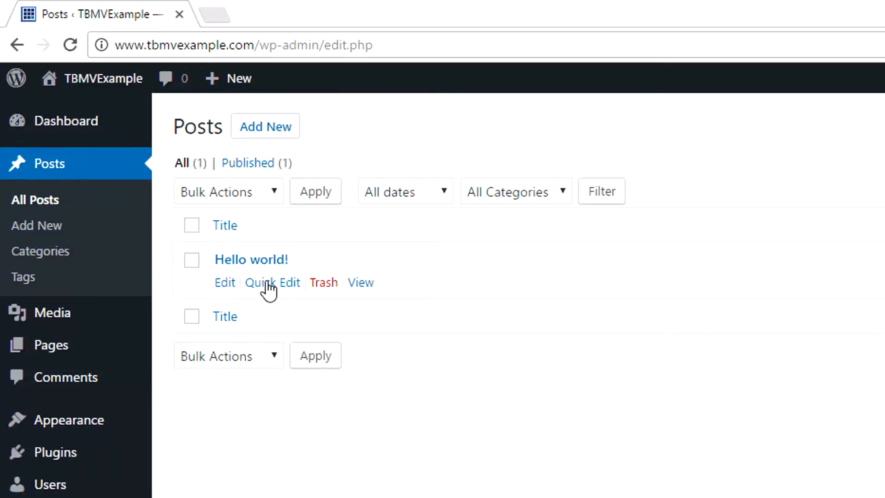
pyautogui.click(323, 283)
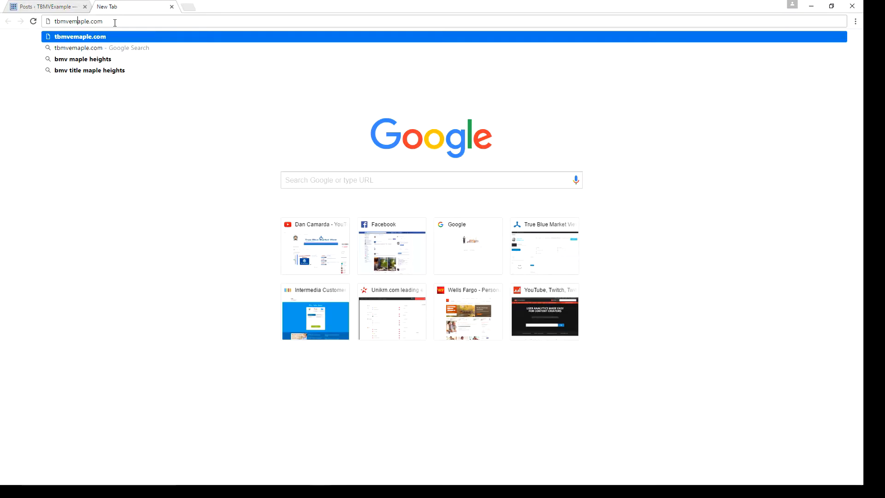
# Correct the new tab's address to tbmvexample.com, load it and look over the site's front page.
pyautogui.press('BackSpace')
pyautogui.write('xa')
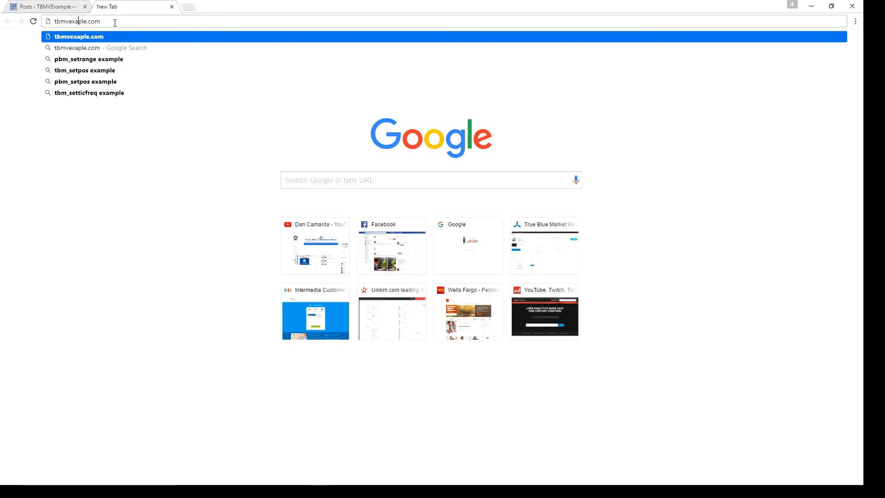
pyautogui.write('m')
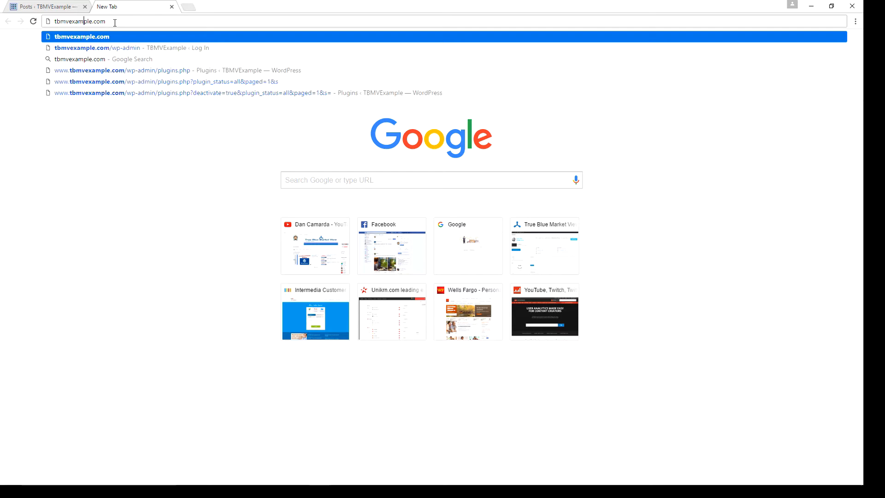
pyautogui.press('Return')
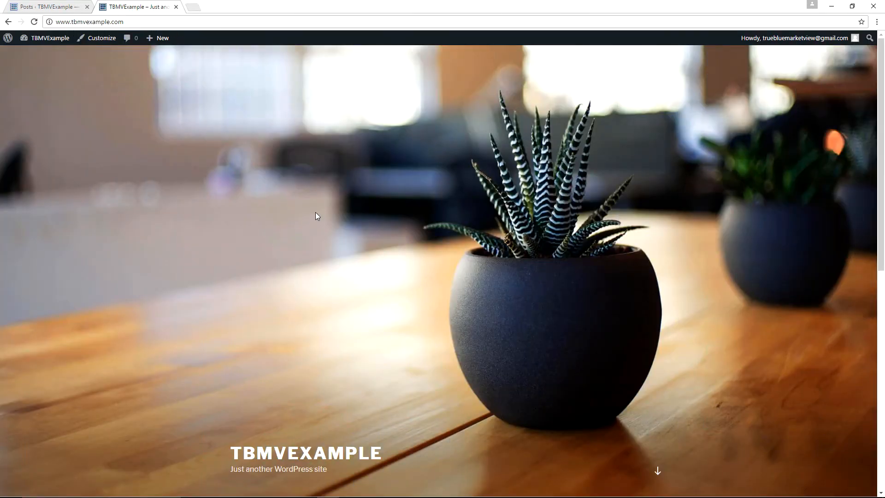
pyautogui.scroll(-8, 316, 212)
pyautogui.scroll(8, 328, 276)
pyautogui.scroll(-10, 328, 277)
pyautogui.scroll(10, 329, 276)
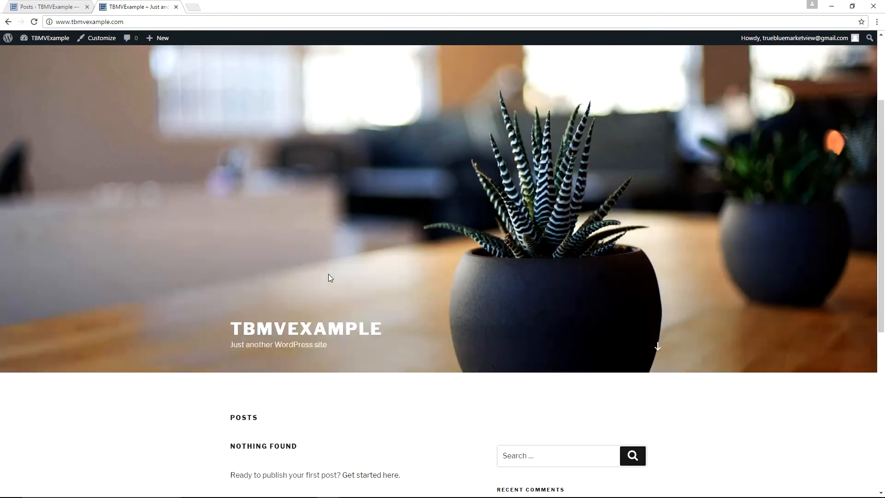
# Return to the WordPress admin tab and open the installed themes.
pyautogui.click(49, 7)
pyautogui.moveTo(42, 205)
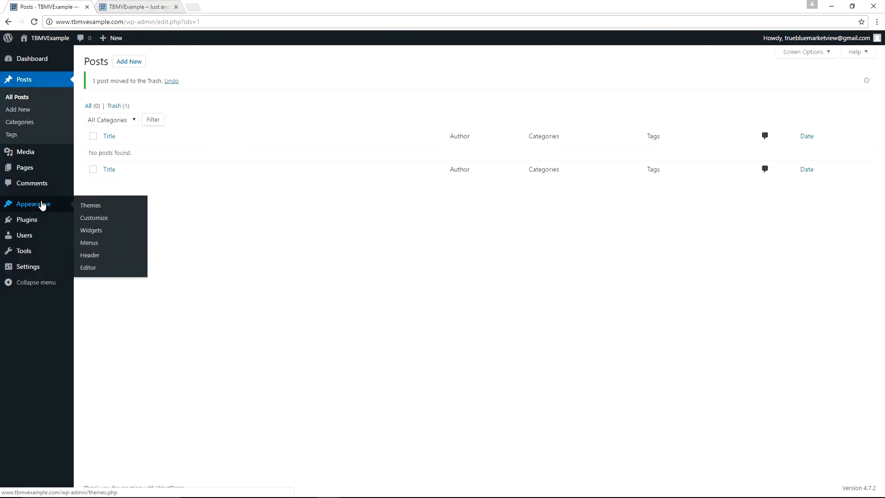
pyautogui.click(91, 210)
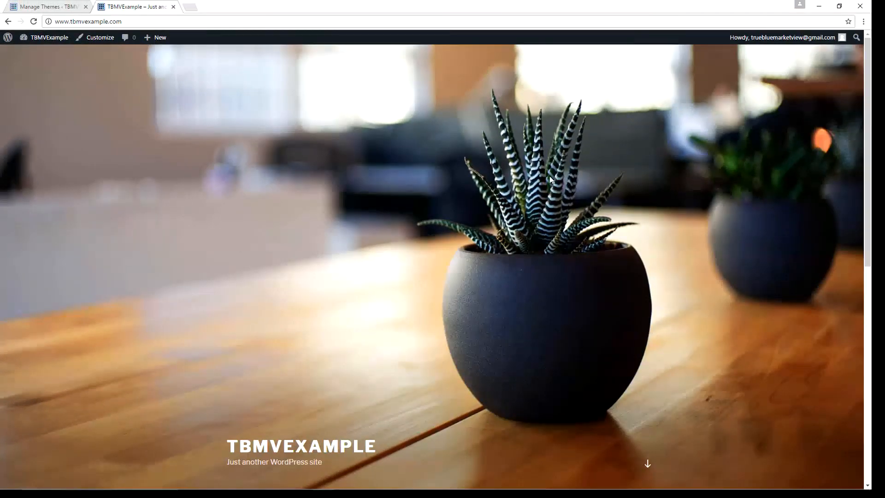
# Examine how the active theme displays the live site from its header image down to the footer.
pyautogui.scroll(-10, 433, 186)
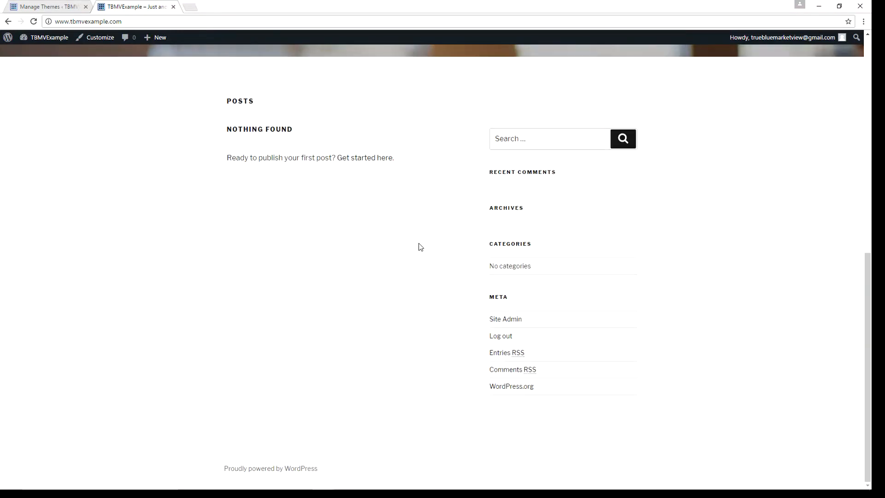
pyautogui.scroll(10, 419, 245)
pyautogui.scroll(-10, 419, 243)
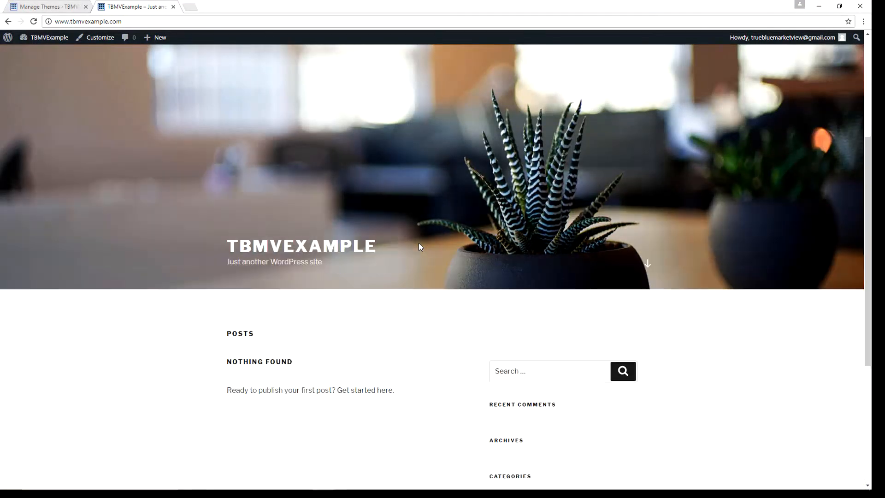
pyautogui.scroll(5, 405, 253)
pyautogui.scroll(3, 393, 258)
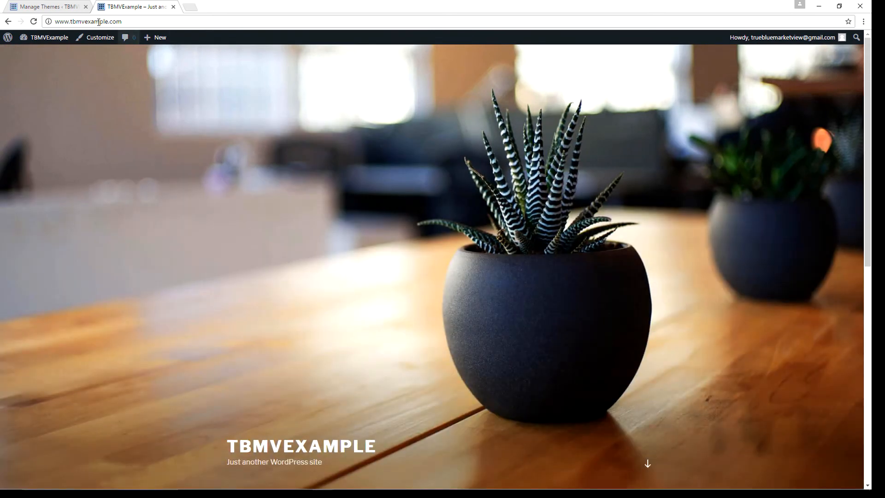
# Return to the Manage Themes tab and delete the Twenty Fifteen theme, confirming the deletion.
pyautogui.click(55, 6)
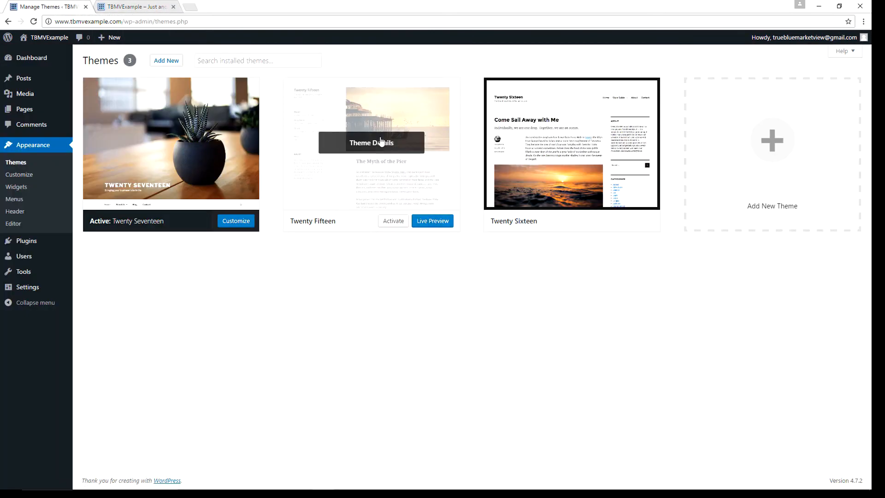
pyautogui.click(381, 141)
pyautogui.click(780, 465)
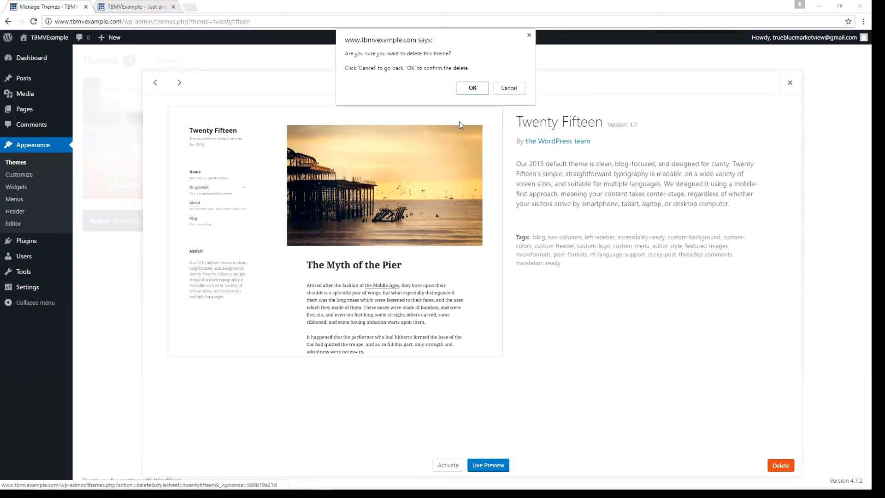
pyautogui.click(473, 88)
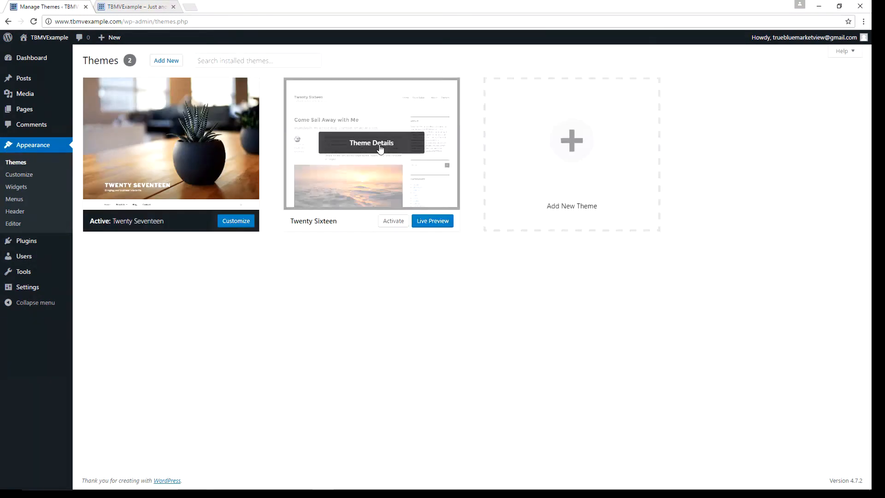
# Open the Twenty Sixteen theme's details and delete that theme, confirming the deletion.
pyautogui.click(379, 147)
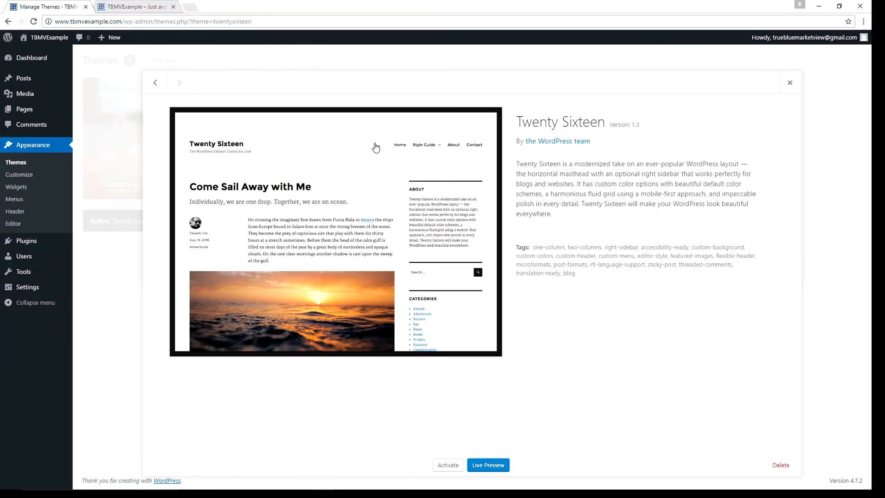
pyautogui.click(778, 465)
pyautogui.click(470, 99)
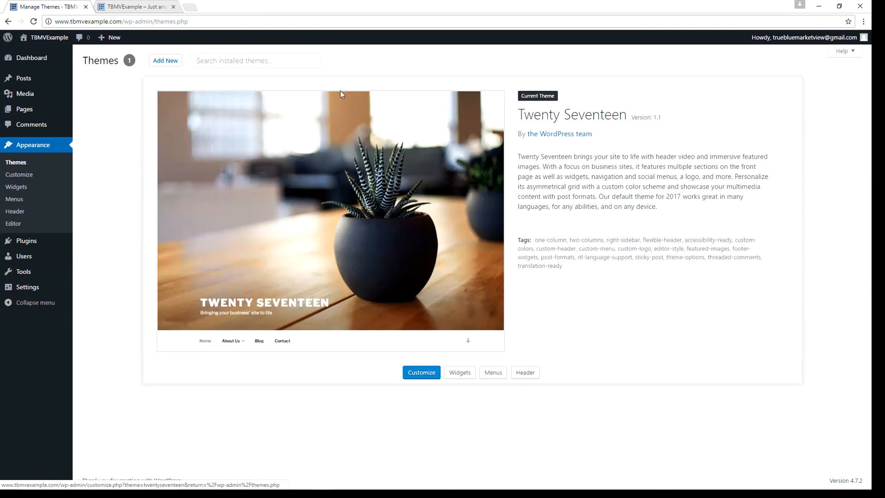